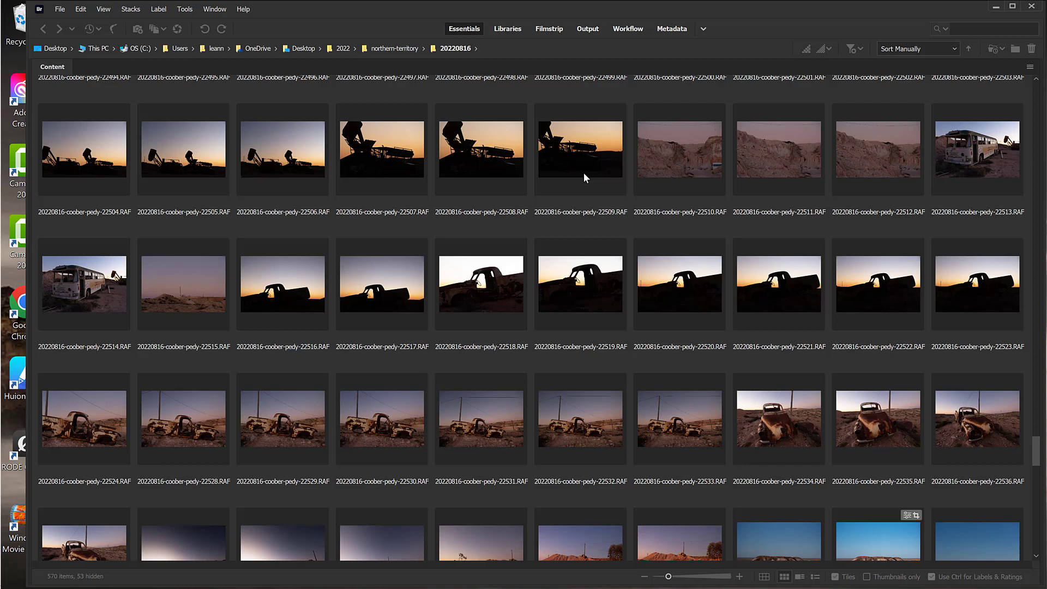
Open the photo 20220816-coober-pedy-22532.RAF in Camera Raw
click(592, 429)
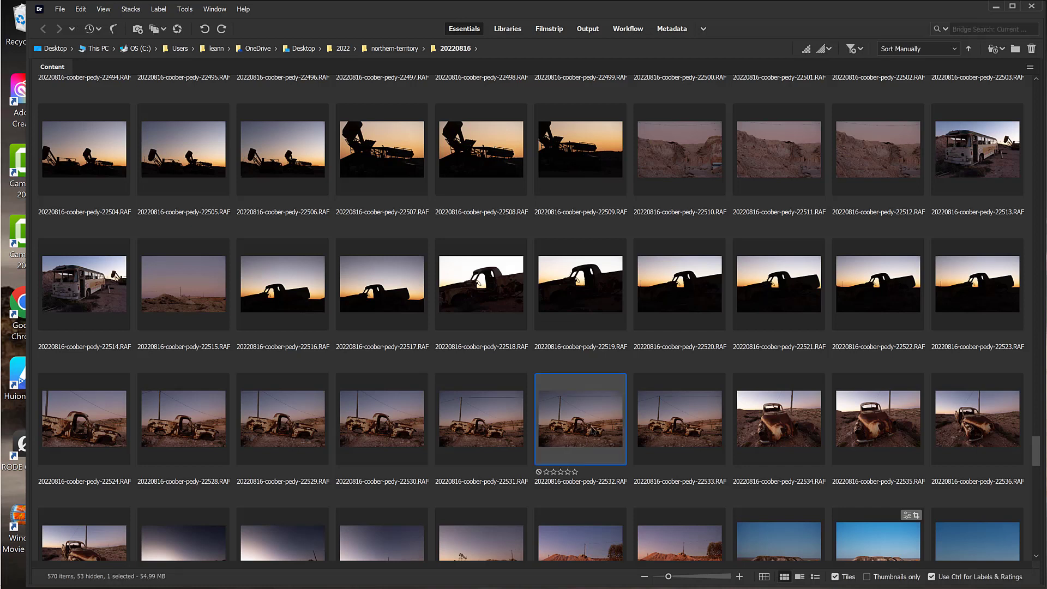
double_click(589, 414)
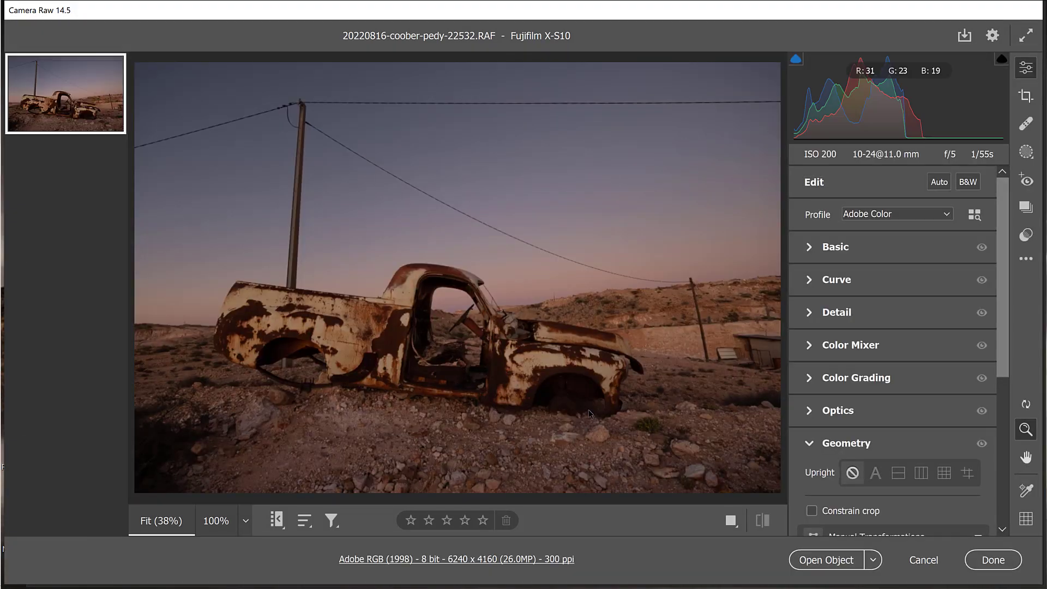
Set the photo's basic tones to Highlights -29, Shadows +37, Whites +17 and Blacks -20
click(819, 247)
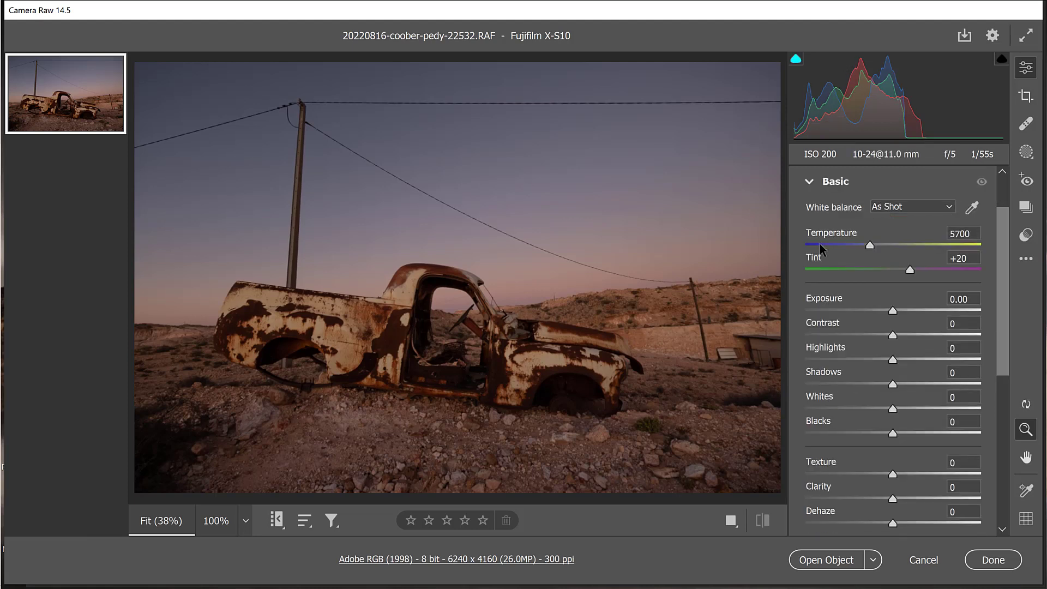
drag(890, 347, 868, 353)
mouse_move(924, 371)
mouse_down()
mouse_move(931, 367)
mouse_move(922, 369)
mouse_up()
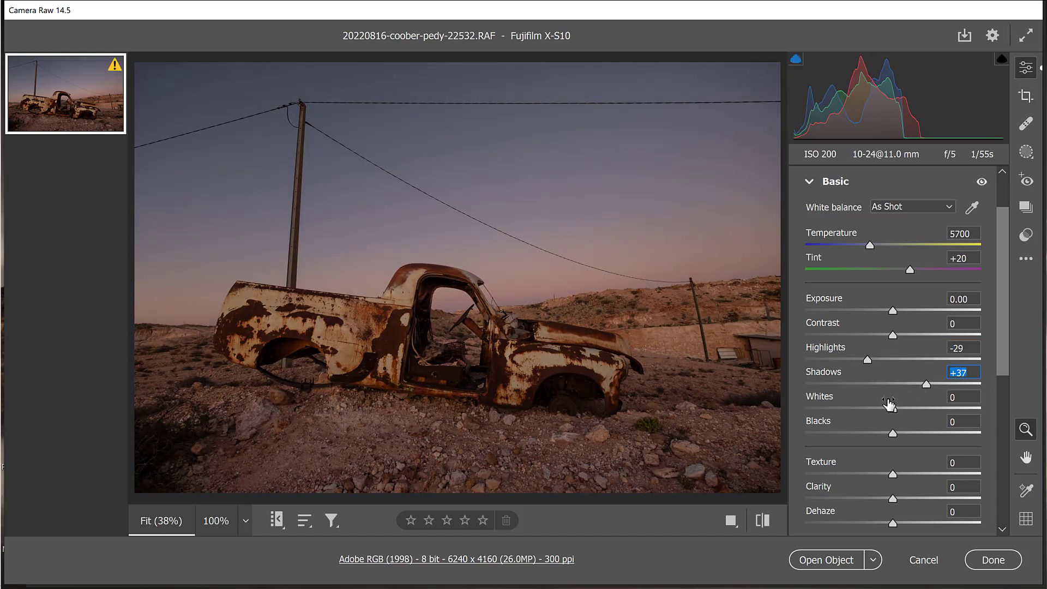
mouse_move(893, 404)
mouse_down()
mouse_move(923, 398)
mouse_move(908, 402)
mouse_up()
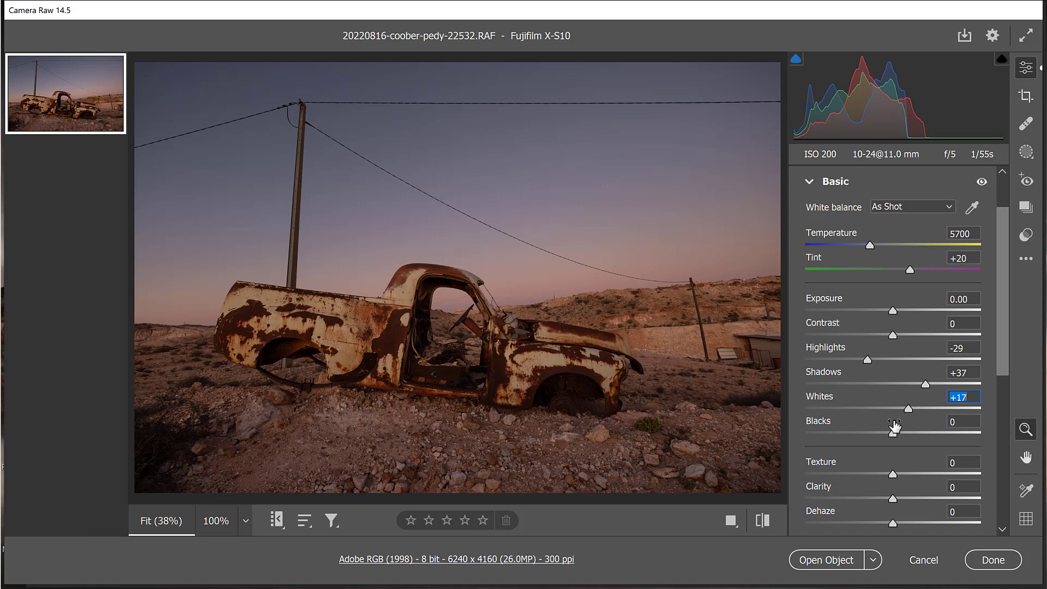
mouse_move(895, 426)
mouse_down()
mouse_move(865, 431)
mouse_move(877, 431)
mouse_up()
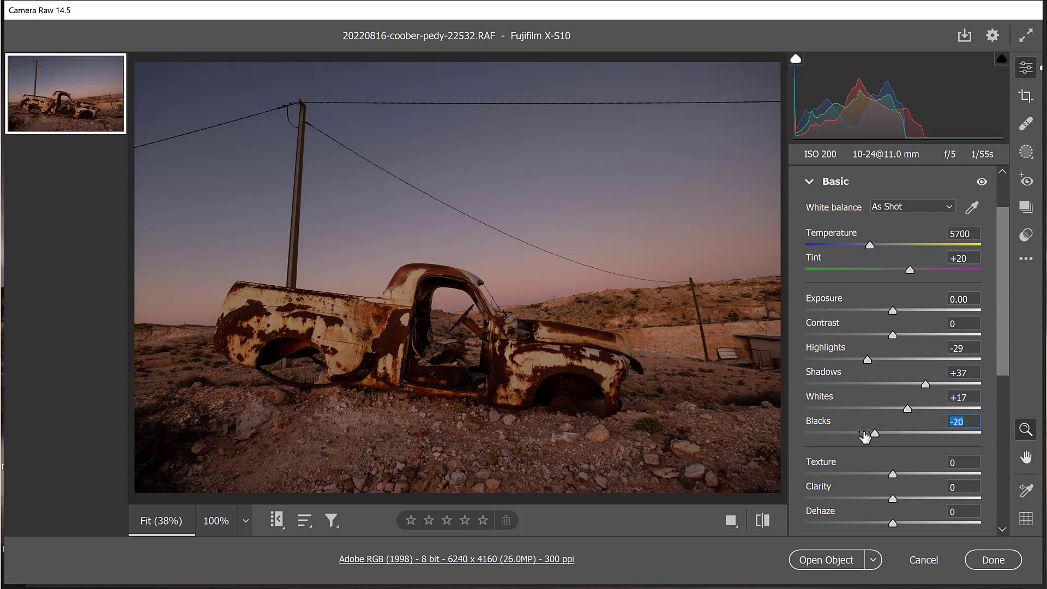
Set the photo's Texture to +25 and Vibrance to +2
mouse_move(893, 468)
mouse_down()
mouse_move(965, 466)
mouse_move(901, 472)
mouse_up()
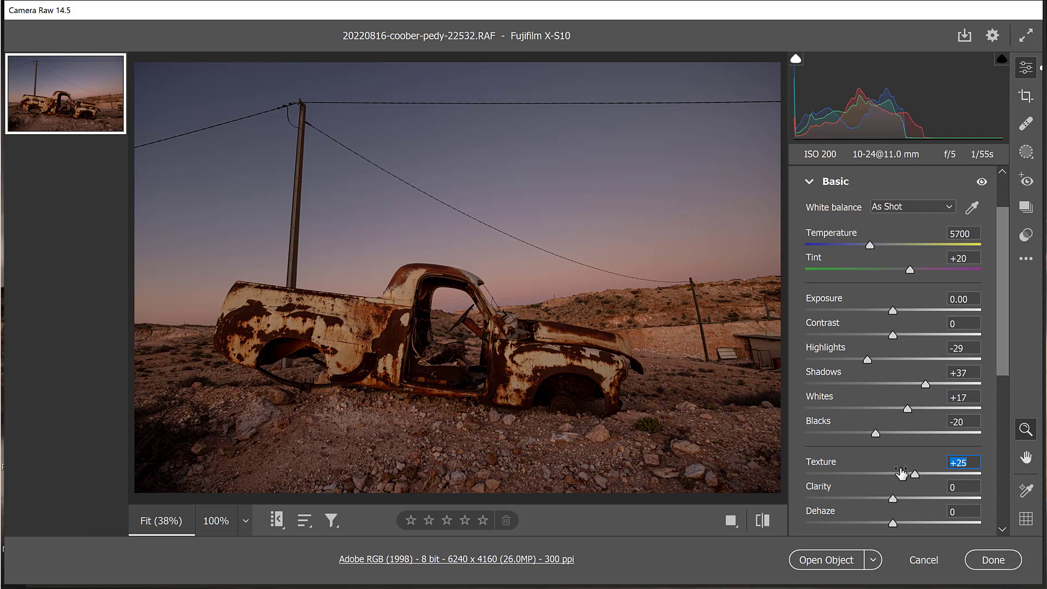
drag(1000, 295, 1010, 361)
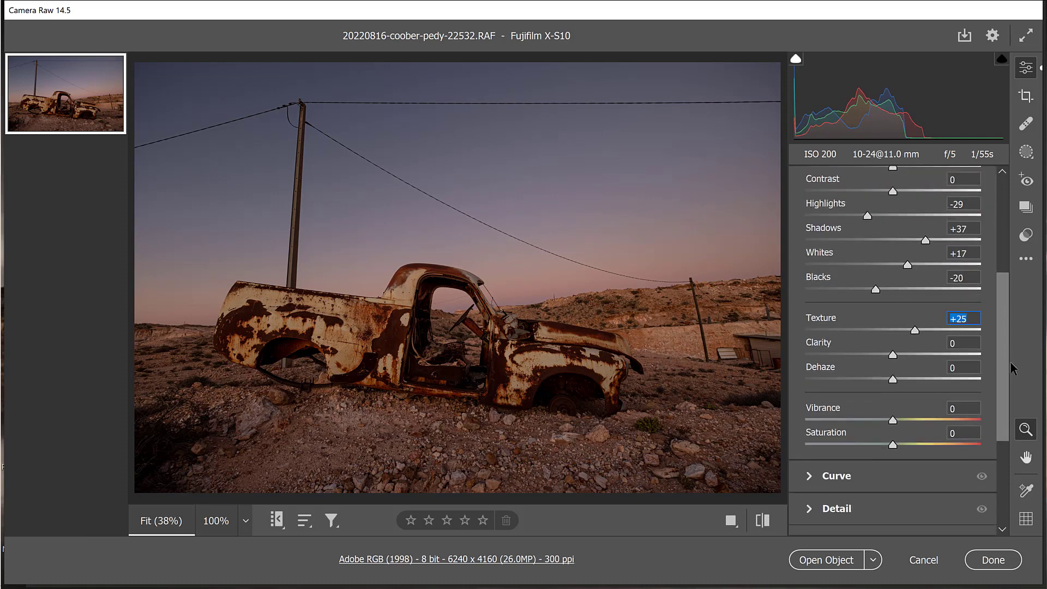
click(893, 420)
mouse_move(894, 419)
mouse_down()
mouse_move(929, 418)
mouse_move(895, 419)
mouse_up()
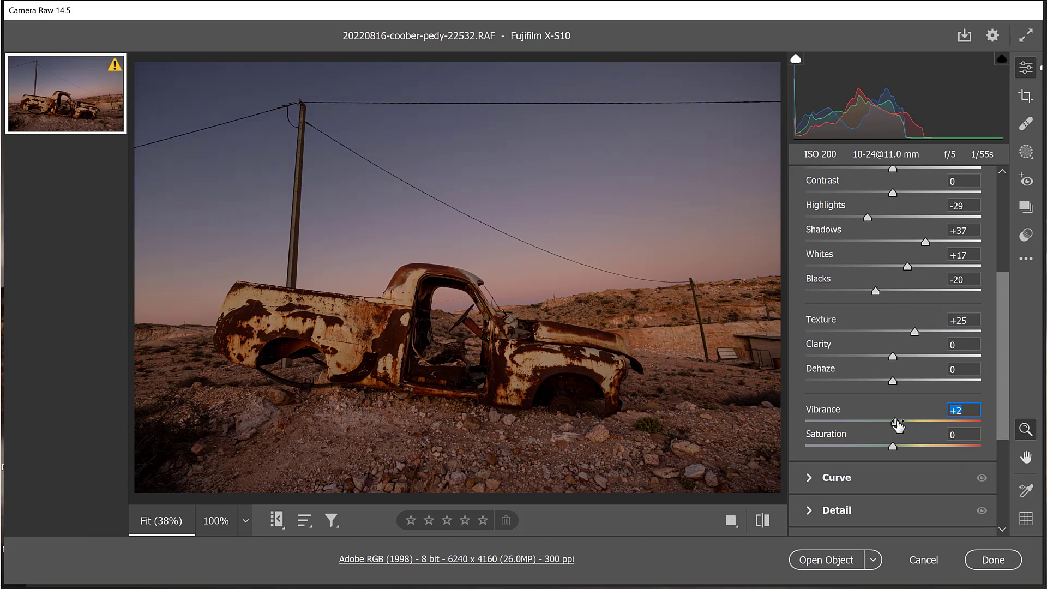
Open the photo as an object in Photoshop and add a new empty layer above it
click(829, 560)
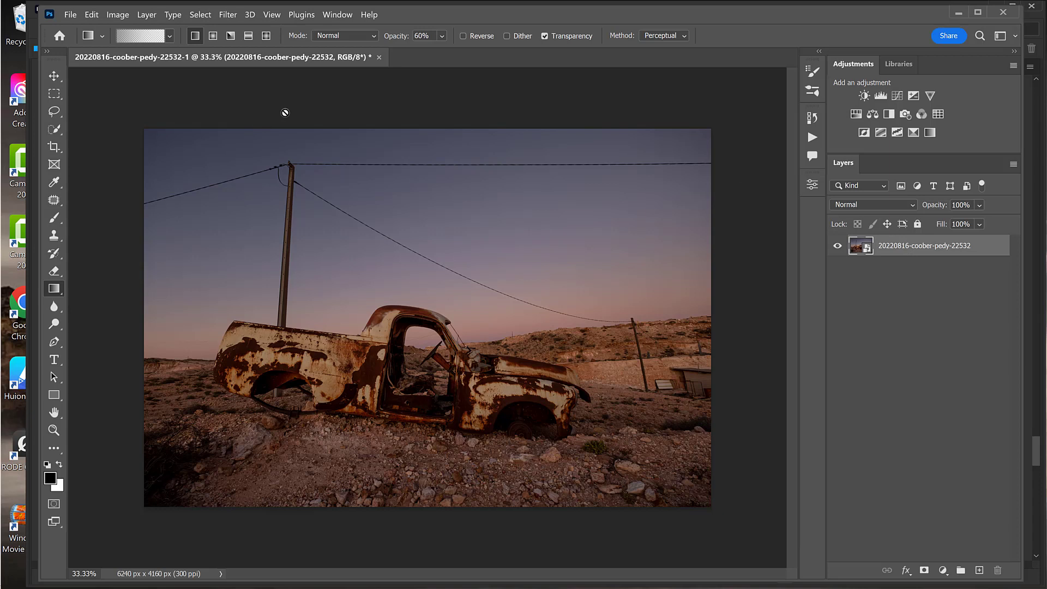
click(979, 570)
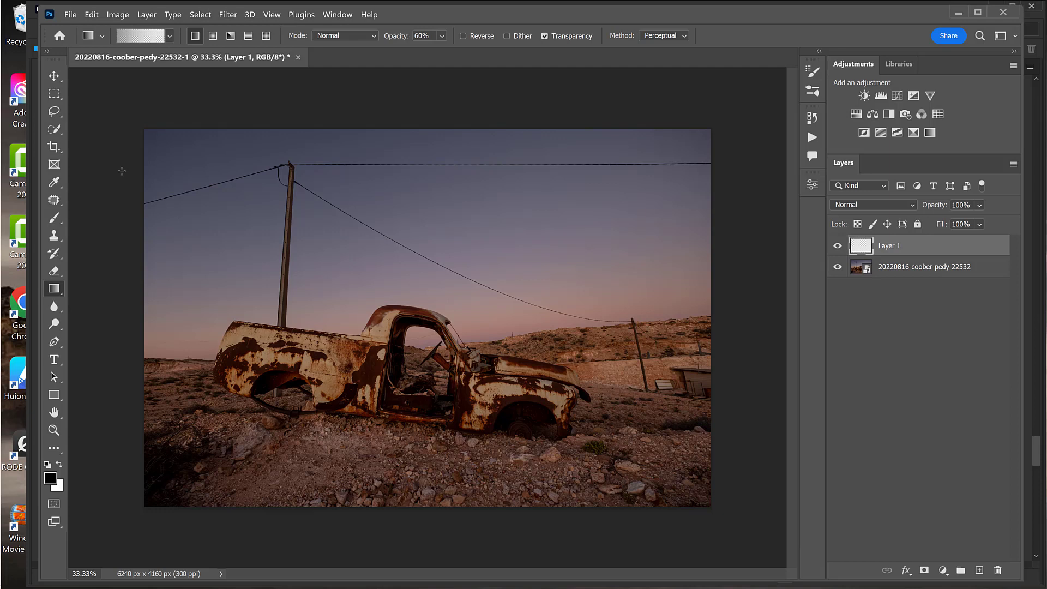
Remove the sagging wire between the tall pole and the distant pole using the Spot Healing Brush at size 80
click(53, 199)
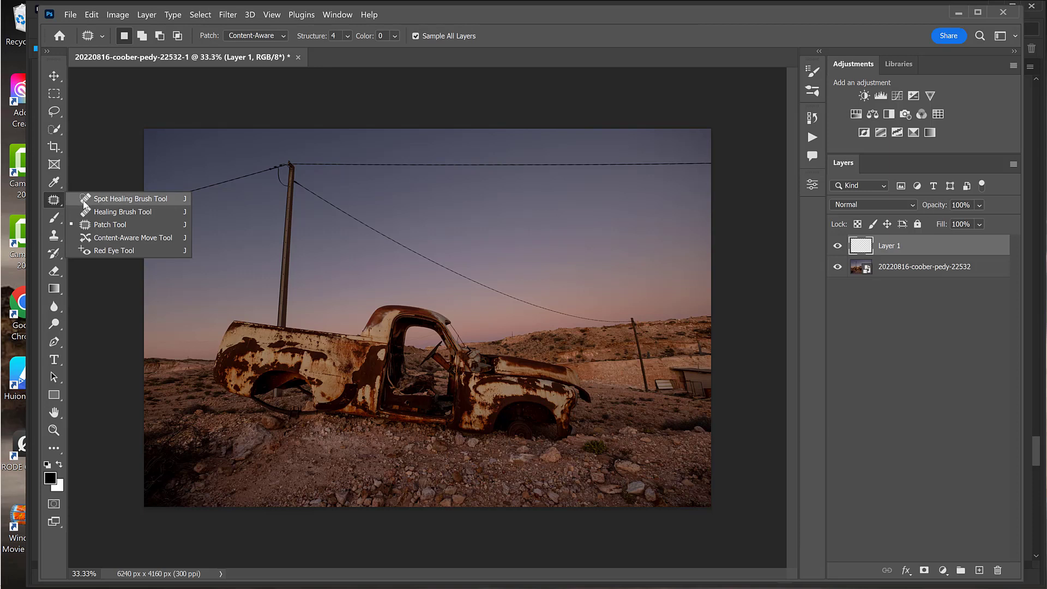
click(84, 203)
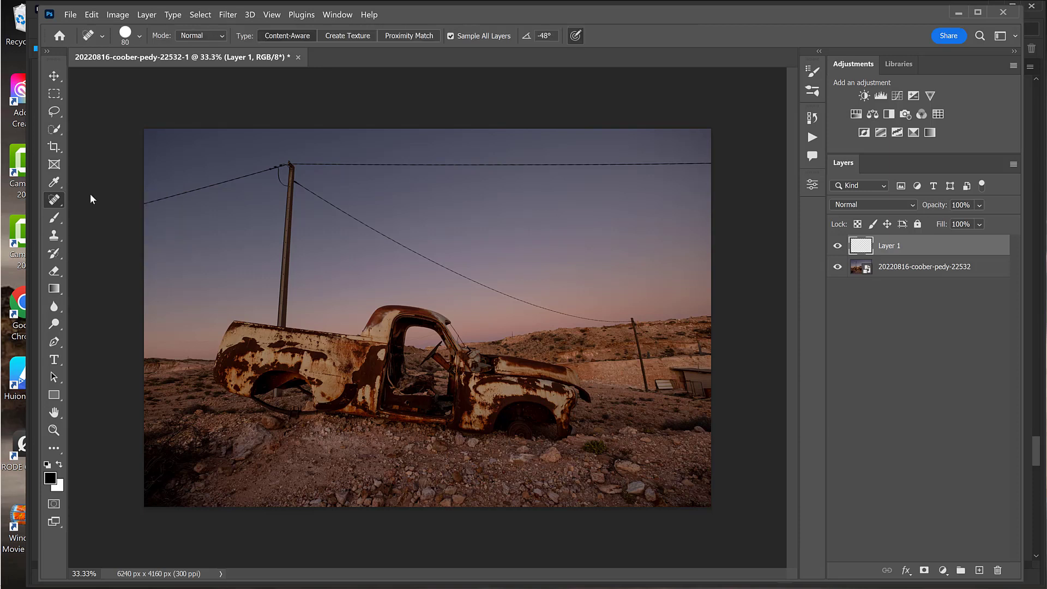
click(56, 199)
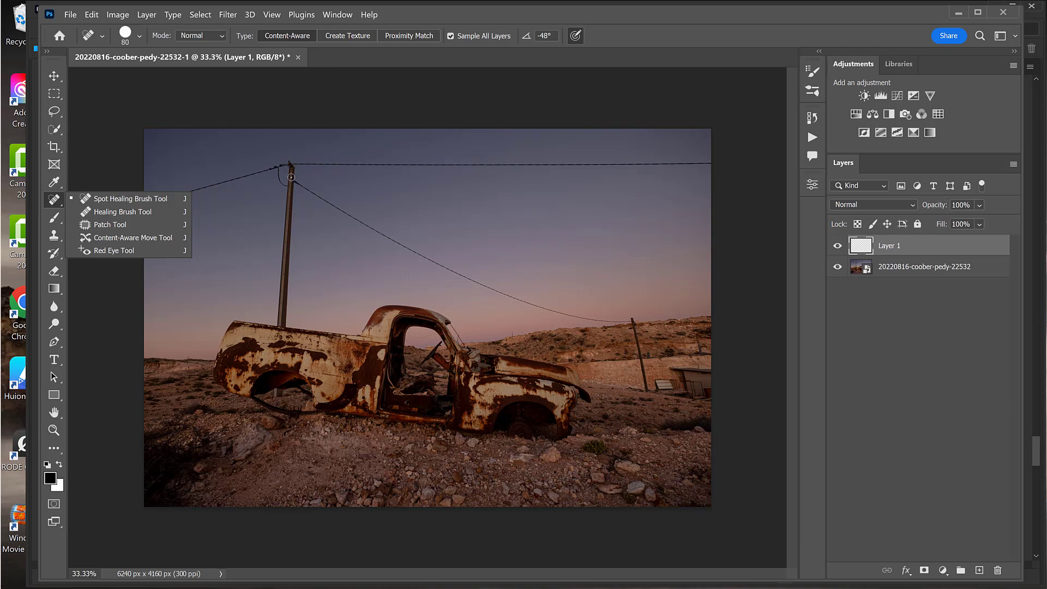
click(723, 60)
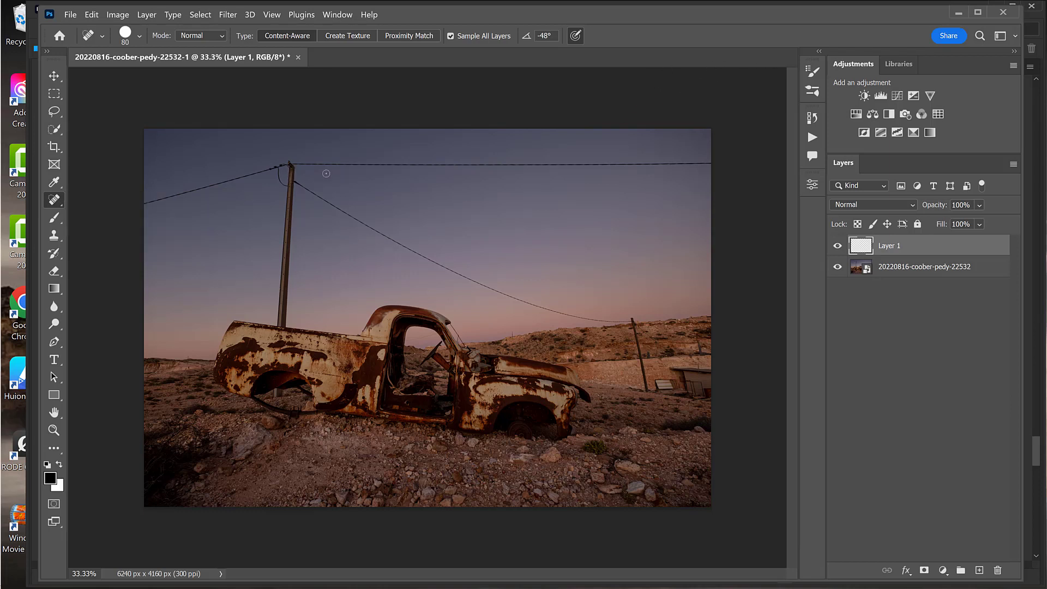
mouse_move(296, 180)
mouse_down()
mouse_move(401, 246)
mouse_move(383, 225)
mouse_up()
drag(628, 318, 568, 317)
drag(393, 240, 579, 316)
Heal away the wire running from the photo's left edge to the tall pole
drag(143, 203, 299, 160)
right_click(253, 167)
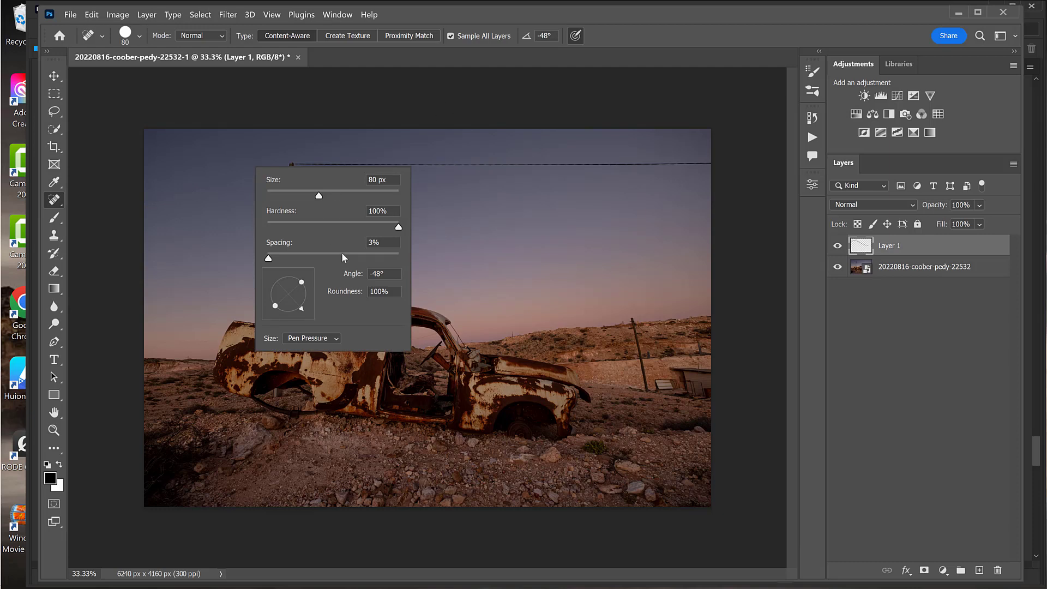
click(508, 104)
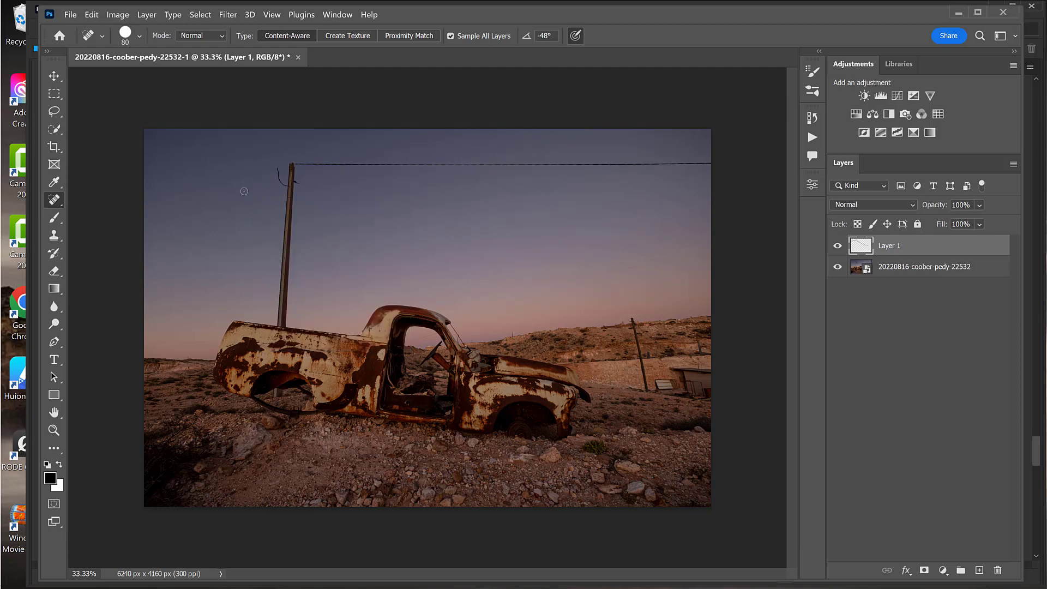
drag(213, 185, 160, 198)
Enlarge the healing brush to 200 and paint out the tall pole above the truck bed
key(bracketright)
key(bracketright)
key(bracketright)
key(bracketright)
key(bracketright)
key(bracketright)
mouse_move(288, 223)
mouse_down()
mouse_move(290, 165)
mouse_move(288, 187)
mouse_move(278, 173)
mouse_up()
drag(292, 187, 284, 314)
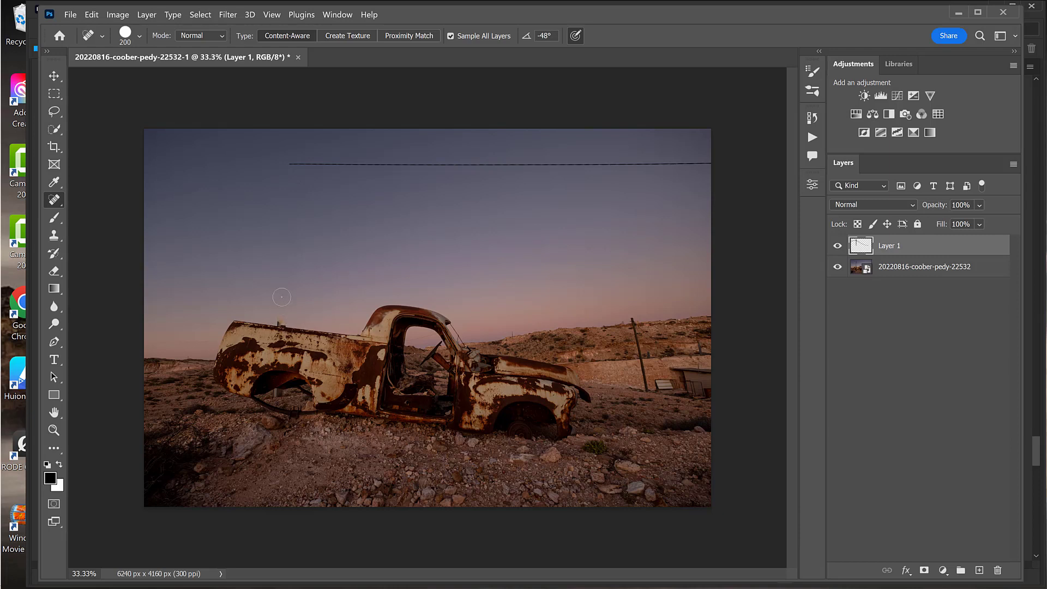
Reduce the healing brush size and clean up the pole remnant along the truck bed's upper edge
key(bracketleft)
key(bracketleft)
key(bracketleft)
key(bracketleft)
key(bracketleft)
key(bracketleft)
key(bracketleft)
drag(278, 321, 281, 323)
key(ctrl+z)
drag(285, 324, 292, 324)
Enlarge the healing brush to 150 and paint out the horizontal wire across the upper sky
key(bracketright)
key(bracketright)
key(bracketright)
key(bracketright)
drag(706, 162, 299, 167)
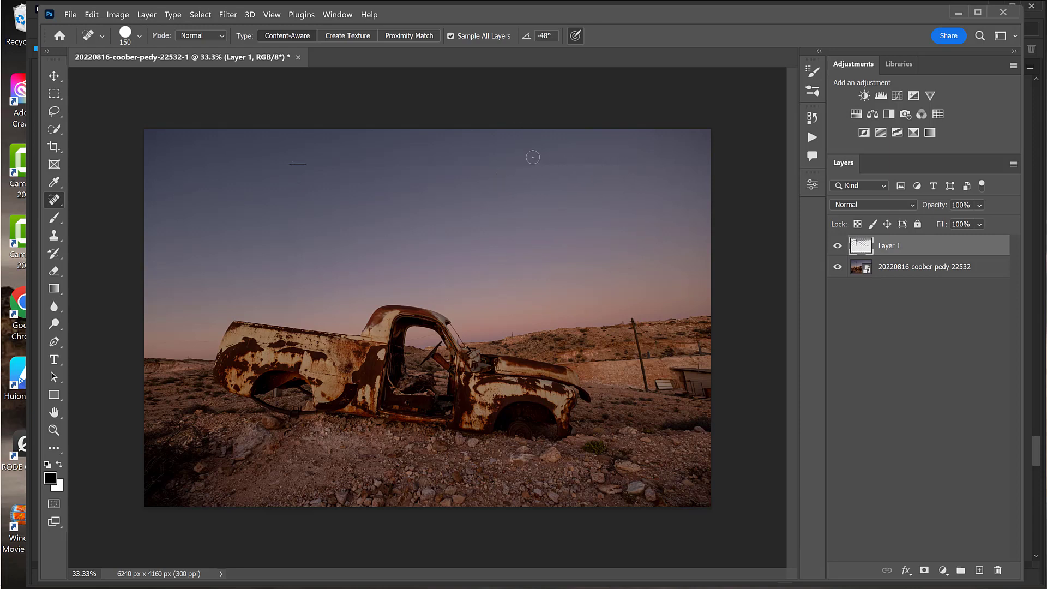
Heal the streaks left by the removed wire in the sky, continuing the retouching on a new layer
mouse_move(500, 170)
mouse_down()
mouse_move(629, 164)
mouse_move(493, 183)
mouse_up()
click(979, 568)
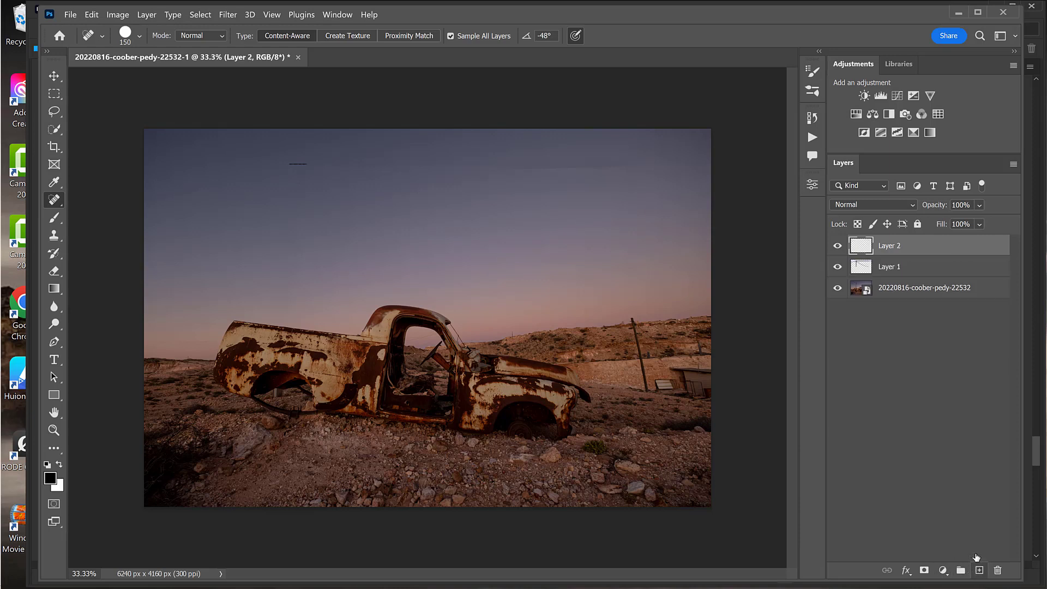
mouse_move(521, 164)
mouse_down()
mouse_move(619, 158)
mouse_move(633, 171)
mouse_move(685, 167)
mouse_up()
Patch the streaky sky area toward the photo's right side with the content-aware Patch tool and clear the selection
right_click(53, 203)
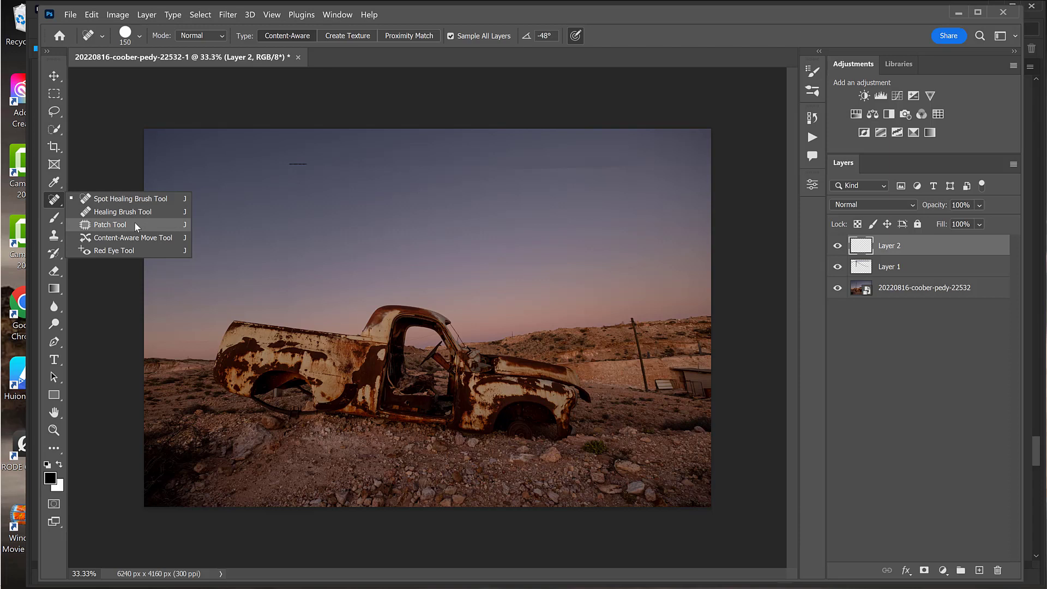
click(110, 225)
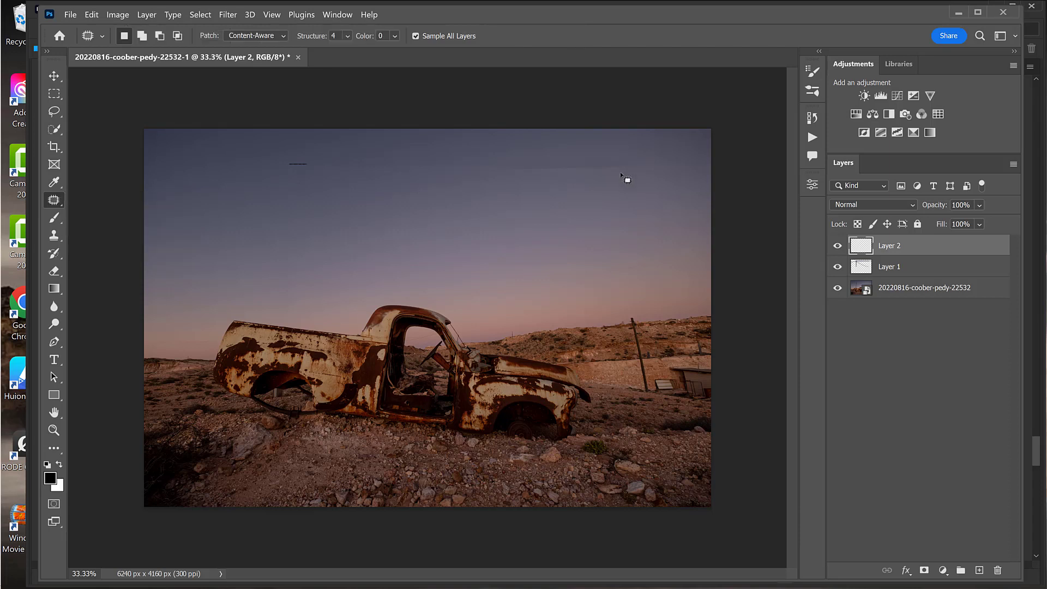
mouse_move(619, 172)
mouse_down()
mouse_move(567, 158)
mouse_move(525, 178)
mouse_move(647, 173)
mouse_move(553, 177)
mouse_up()
key(ctrl+d)
Try patching another sky area near the photo's upper right corner, undo it and clear the selection
mouse_move(650, 158)
mouse_down()
mouse_move(517, 159)
mouse_move(496, 171)
mouse_move(612, 177)
mouse_move(642, 169)
mouse_move(638, 160)
mouse_move(618, 175)
mouse_move(647, 191)
mouse_up()
key(ctrl+d)
key(ctrl+z)
key(ctrl+z)
key(ctrl+d)
Crop the photo at its original ratio more tightly around the truck, cutting off the upper sky and outer edges
click(54, 148)
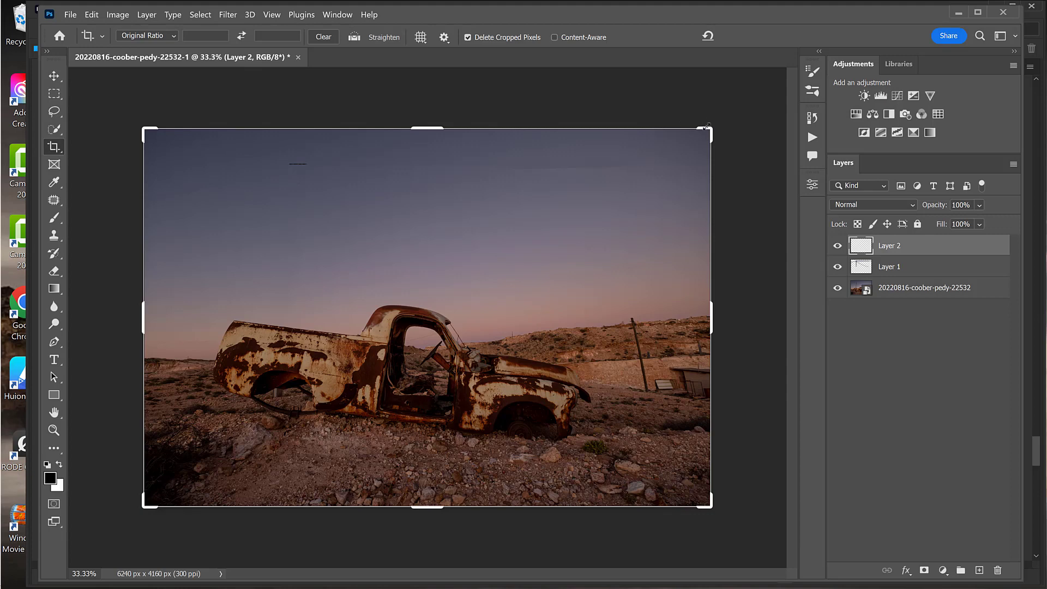
drag(706, 127, 672, 178)
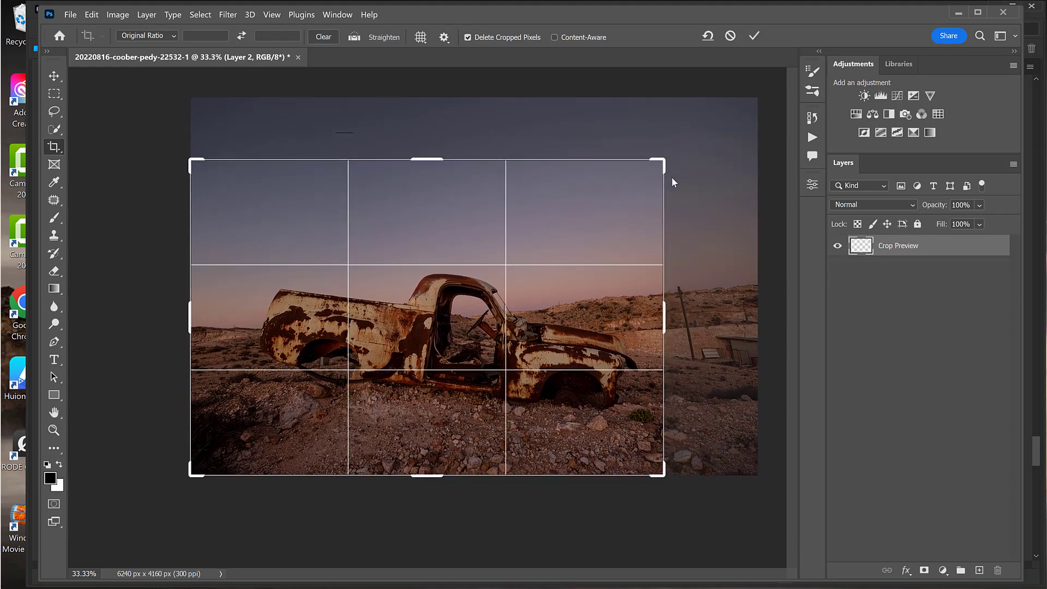
drag(488, 339, 432, 347)
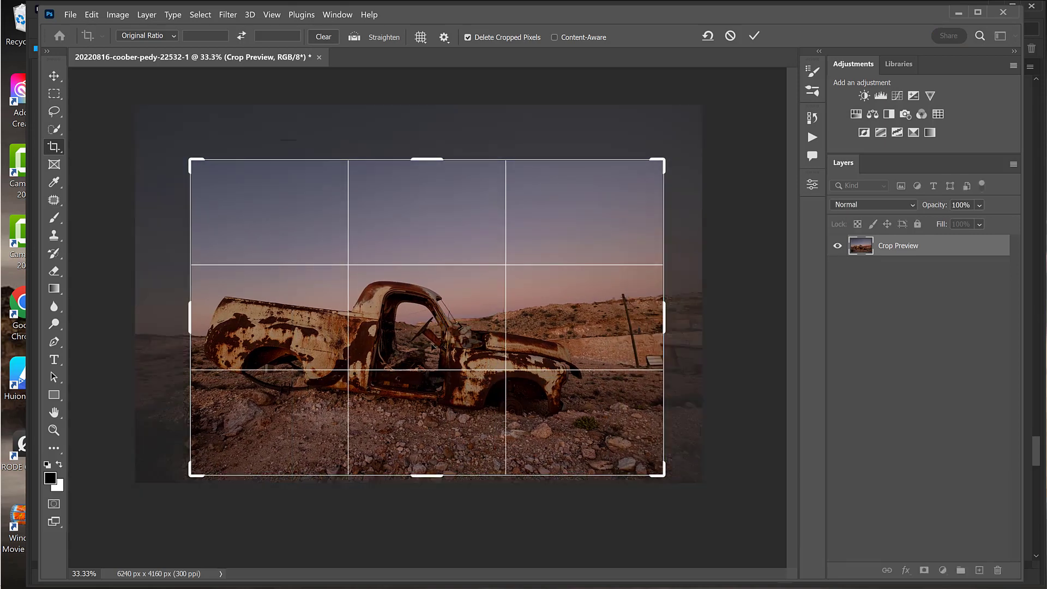
drag(561, 424, 557, 416)
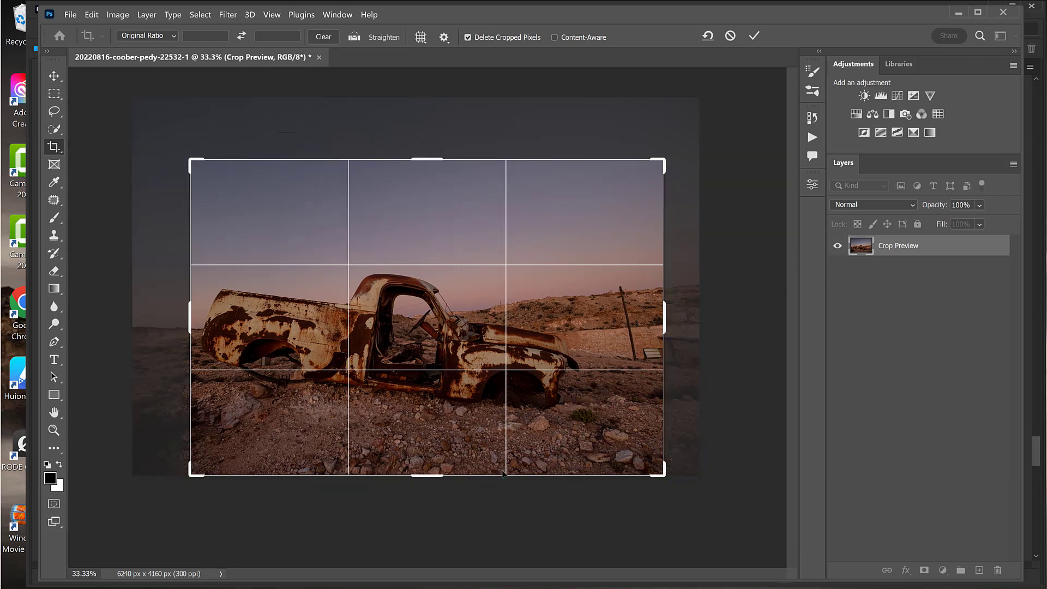
key(Return)
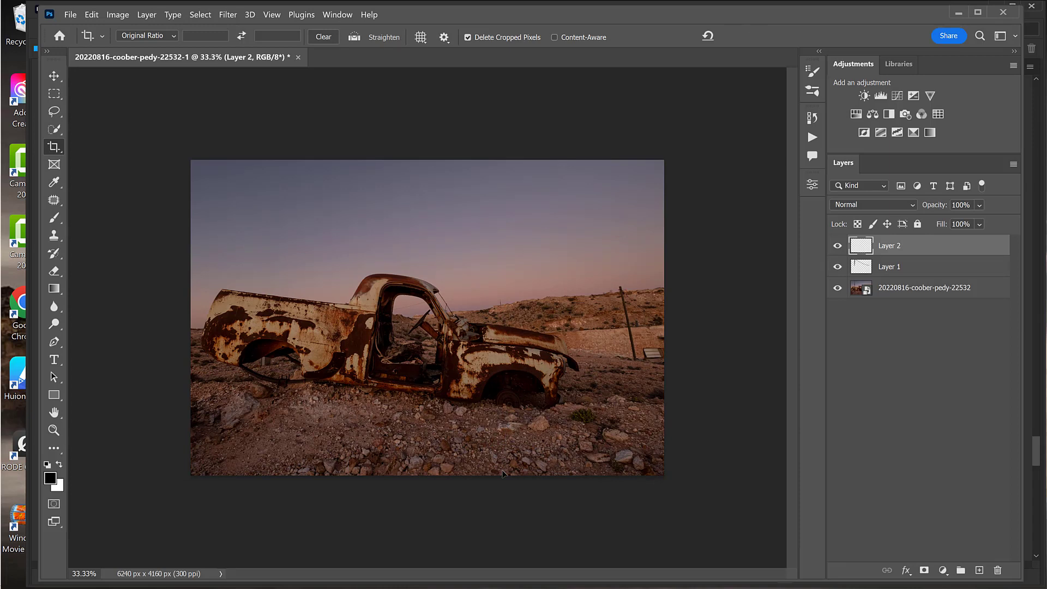
Add a new layer and darken the photo's top, left side and both lower corners with black gradients at 60% opacity
click(979, 570)
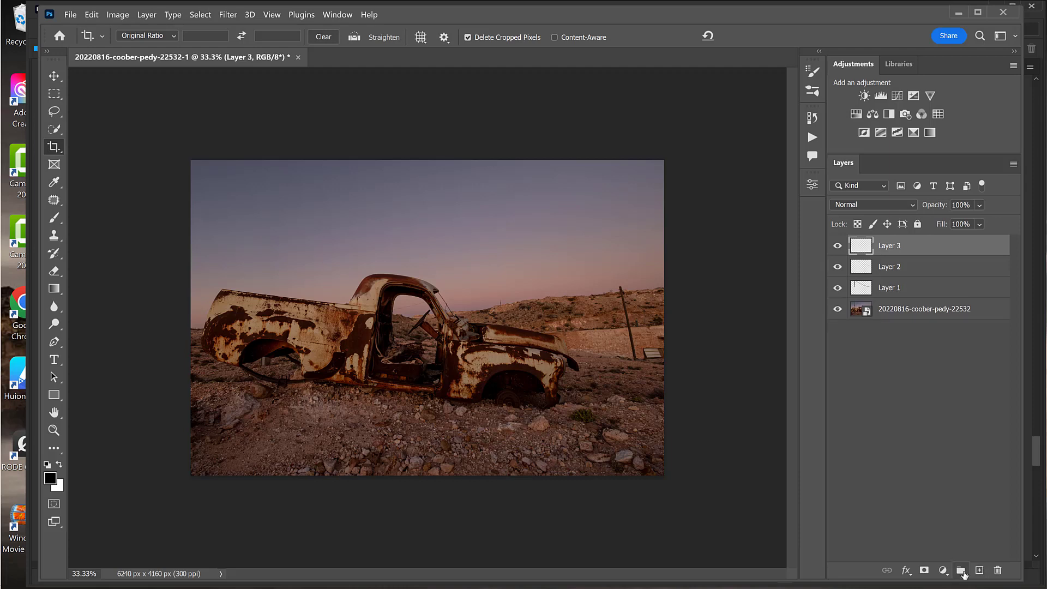
click(54, 290)
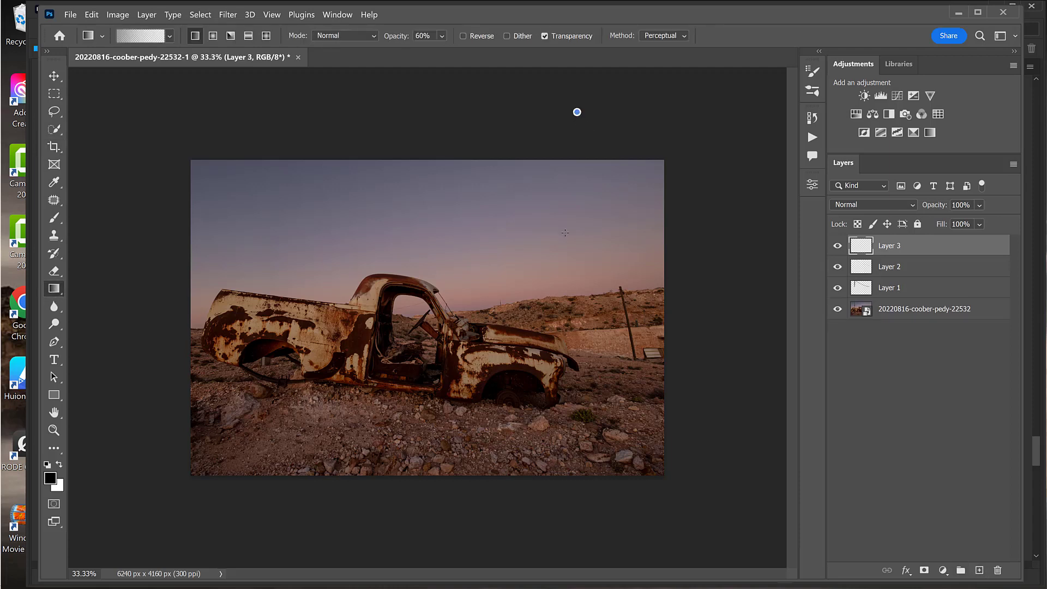
drag(531, 160, 531, 284)
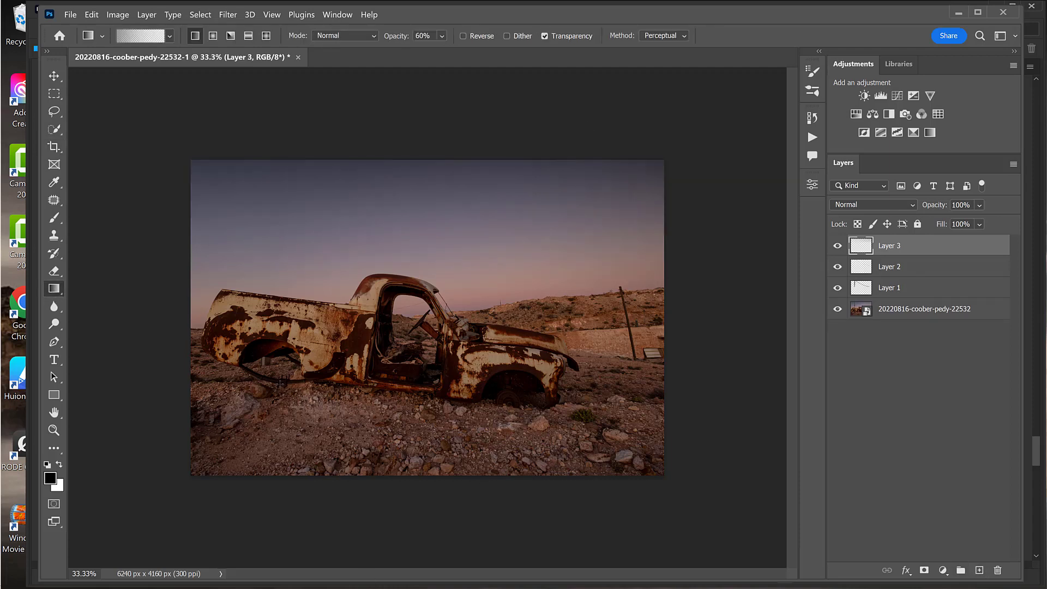
drag(176, 194, 243, 374)
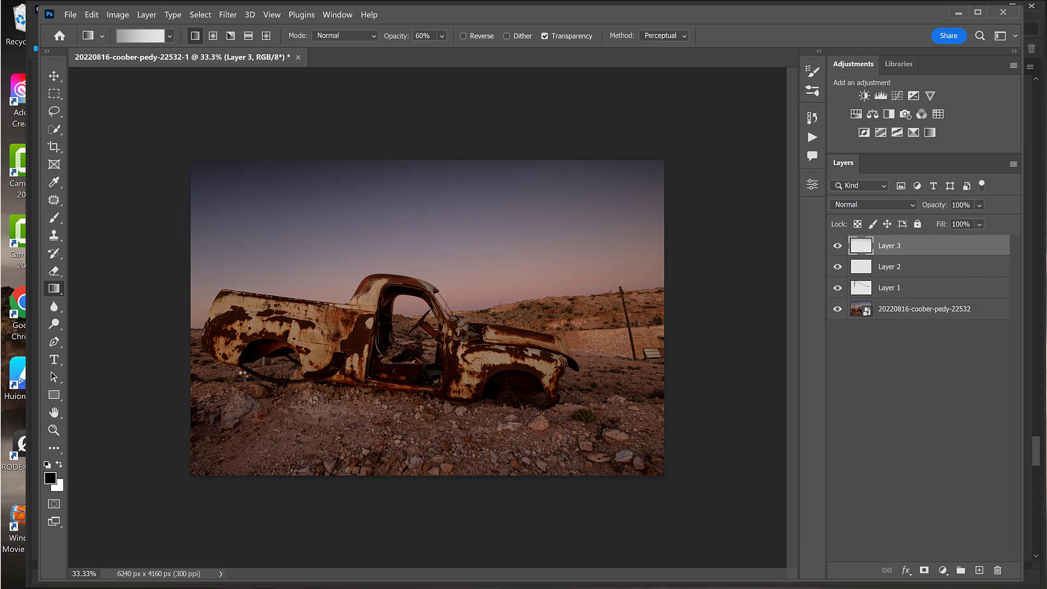
drag(224, 507, 254, 354)
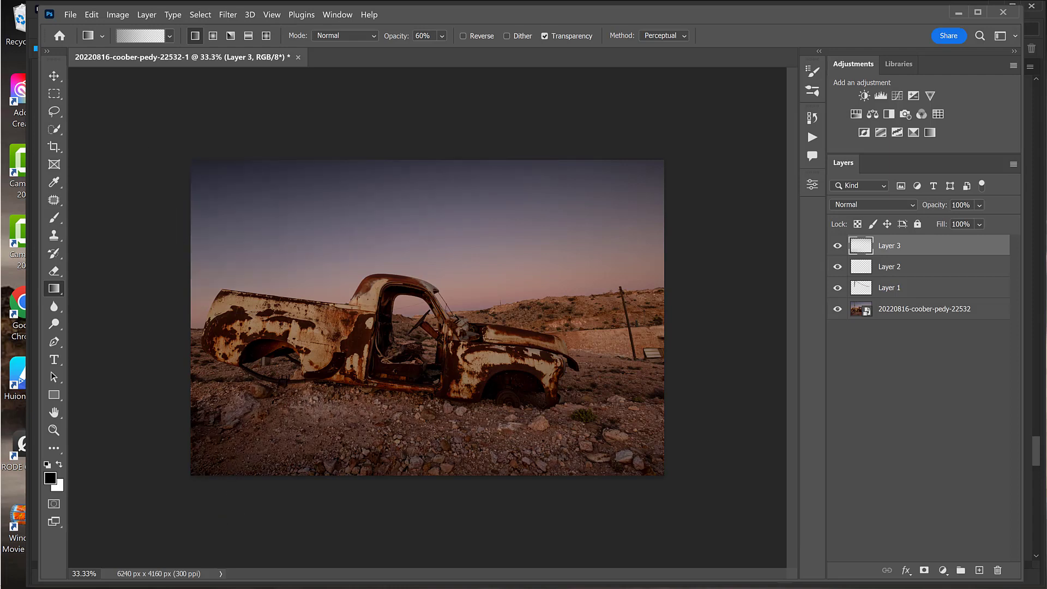
drag(643, 517, 581, 332)
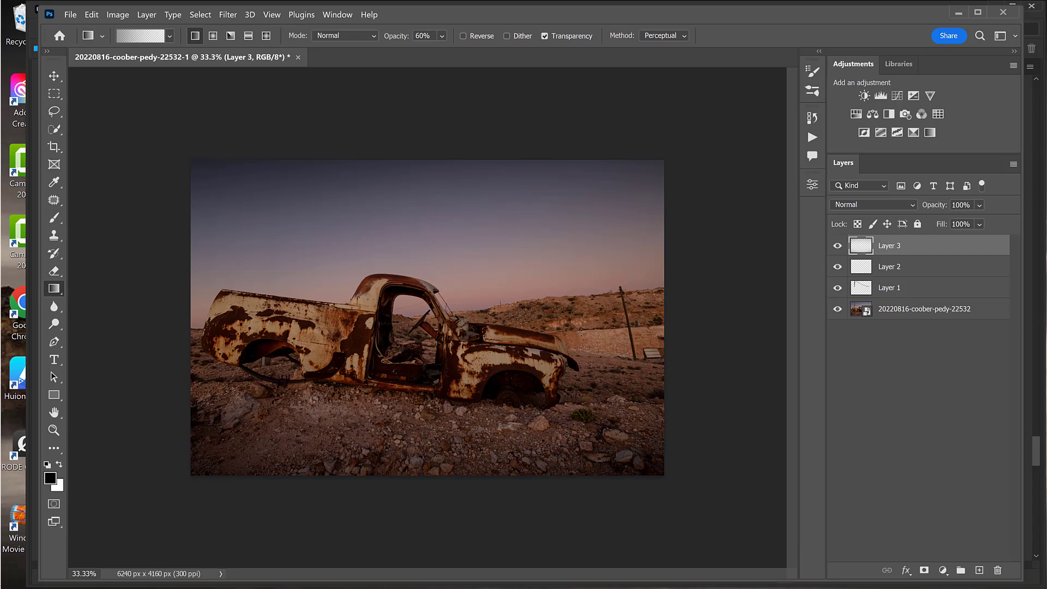